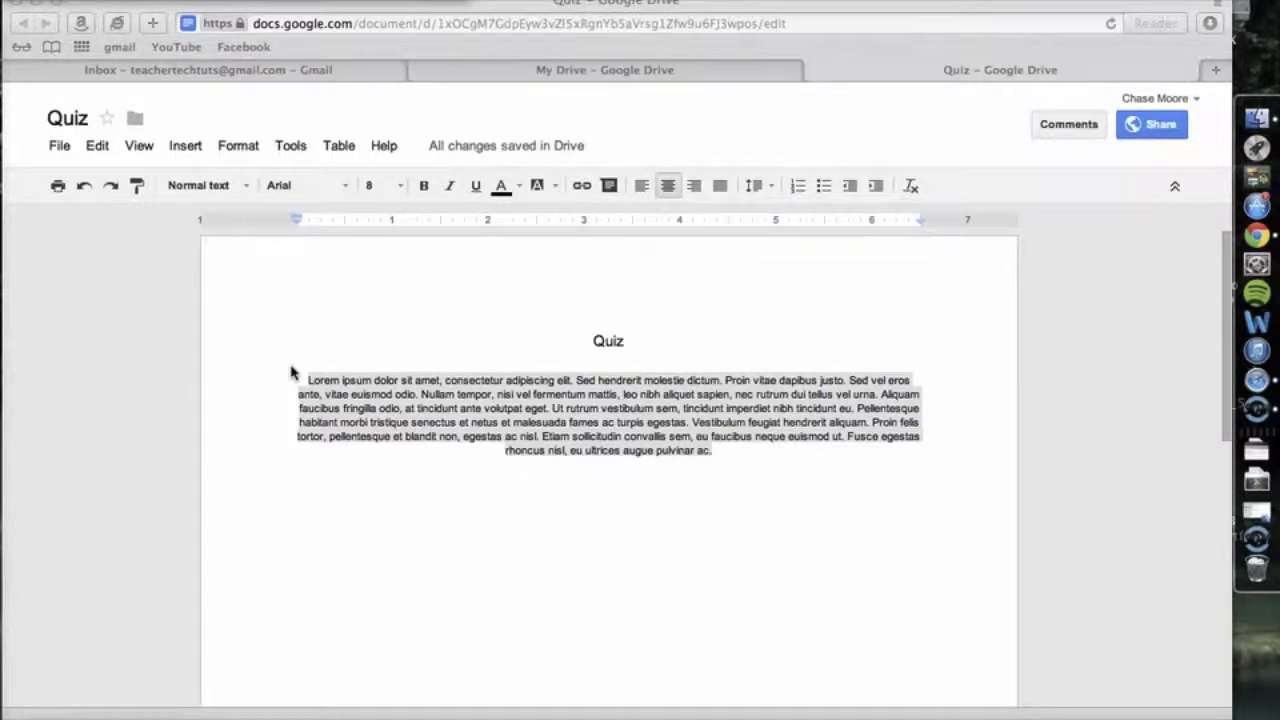
Check which folder the Quiz document is stored in.
left_click_drag(318, 378, 475, 468)
left_click(475, 468)
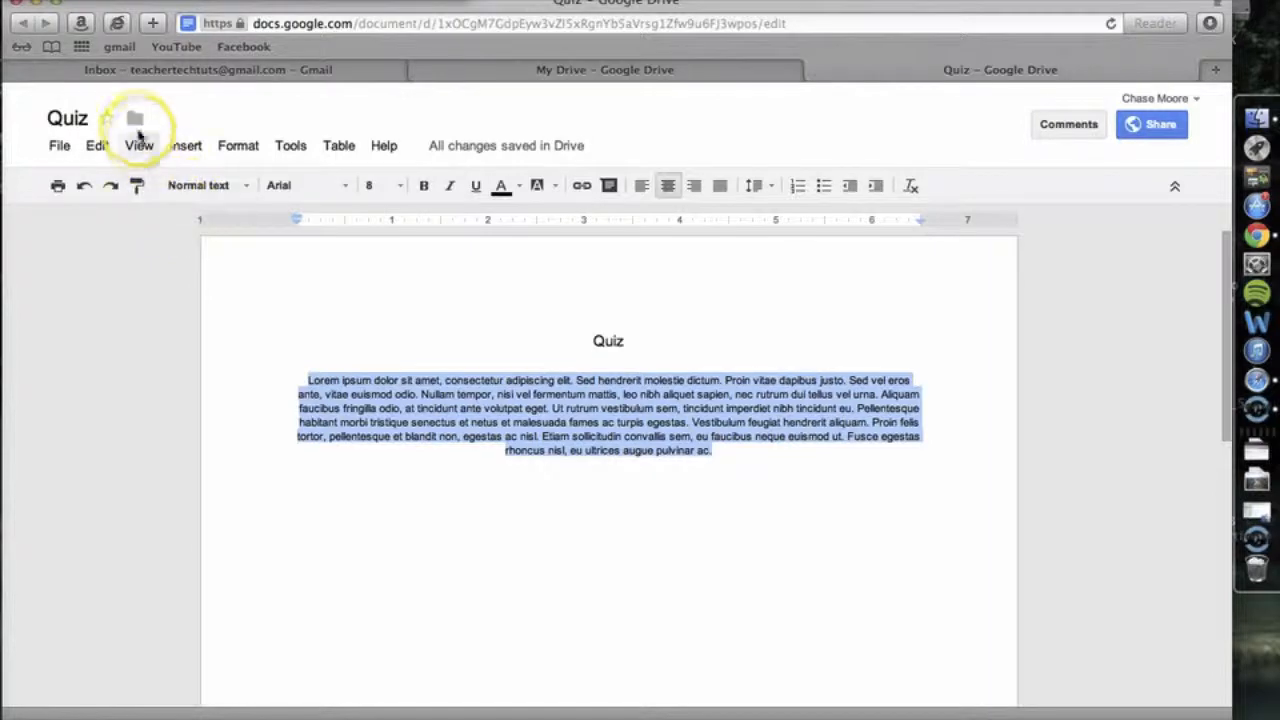
left_click(135, 120)
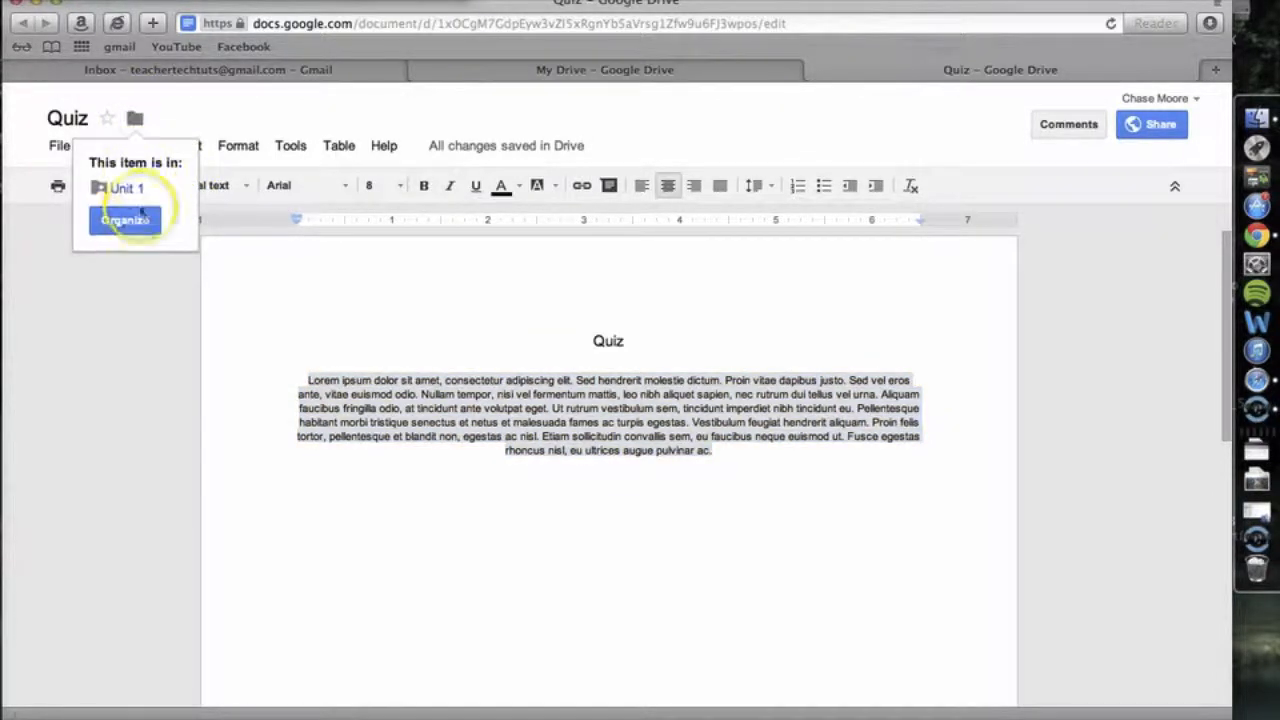
left_click(209, 334)
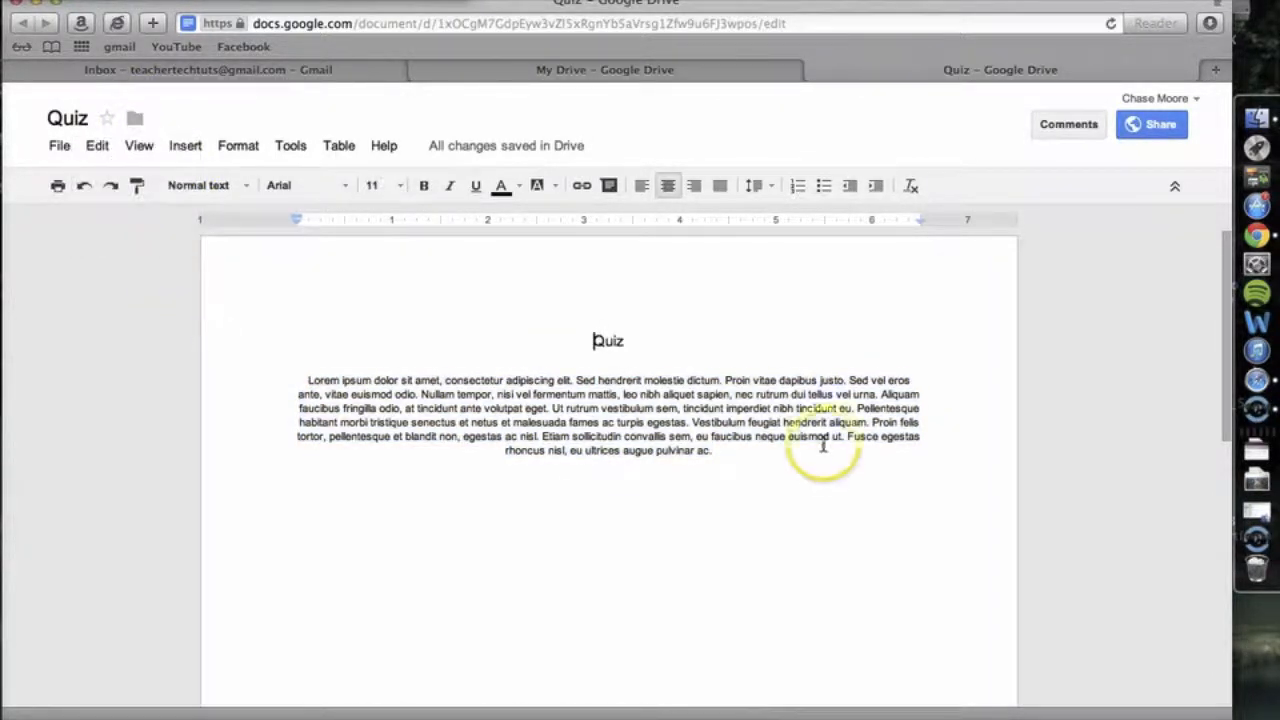
Clear the formatting of the body paragraph below the Quiz title and align it left.
left_click_drag(737, 453, 294, 380)
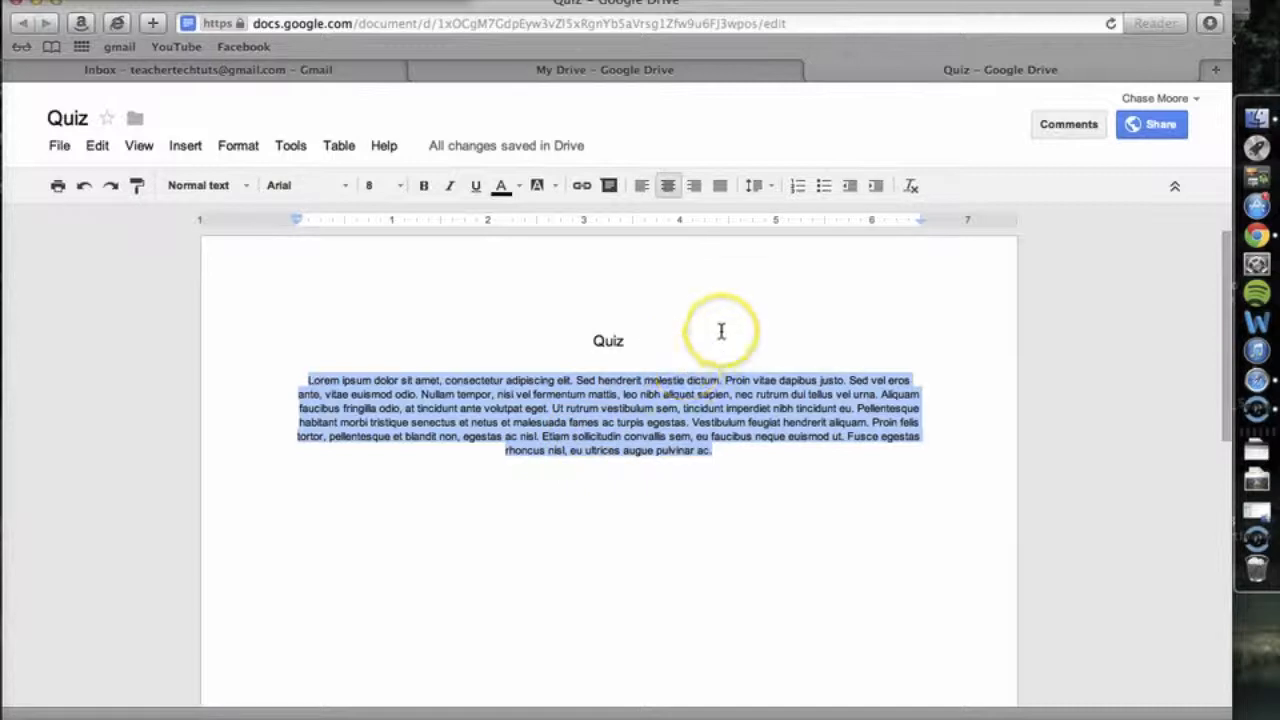
left_click(911, 188)
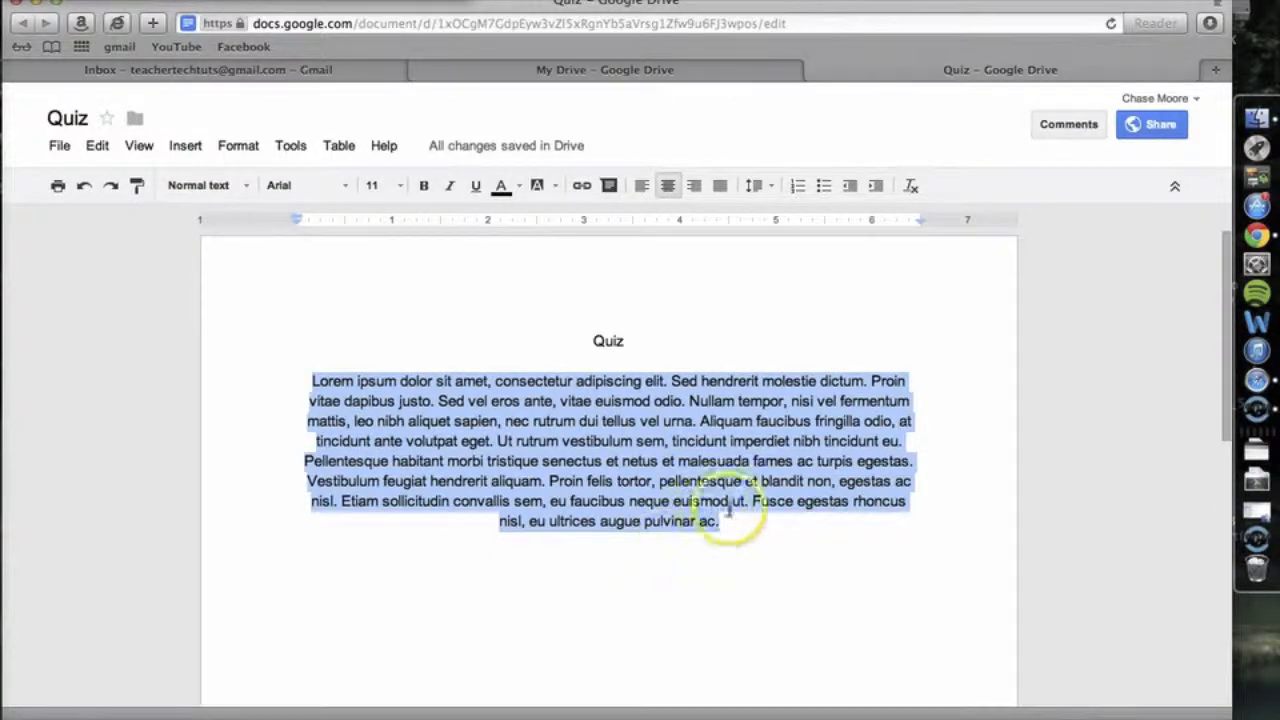
left_click(650, 186)
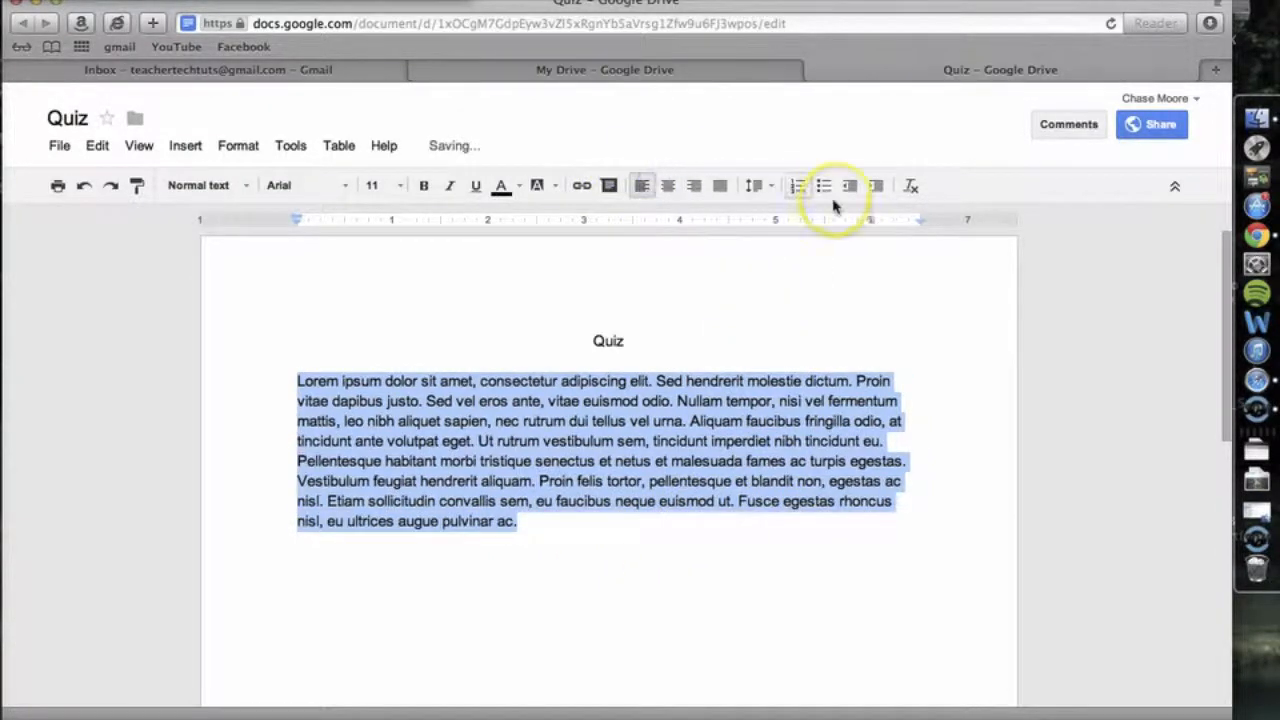
Turn the body paragraph into a numbered list, splitting it into four items before "Aliquam faucibus", "Vestibulum feugiat" and "Fusce egestas".
left_click(797, 186)
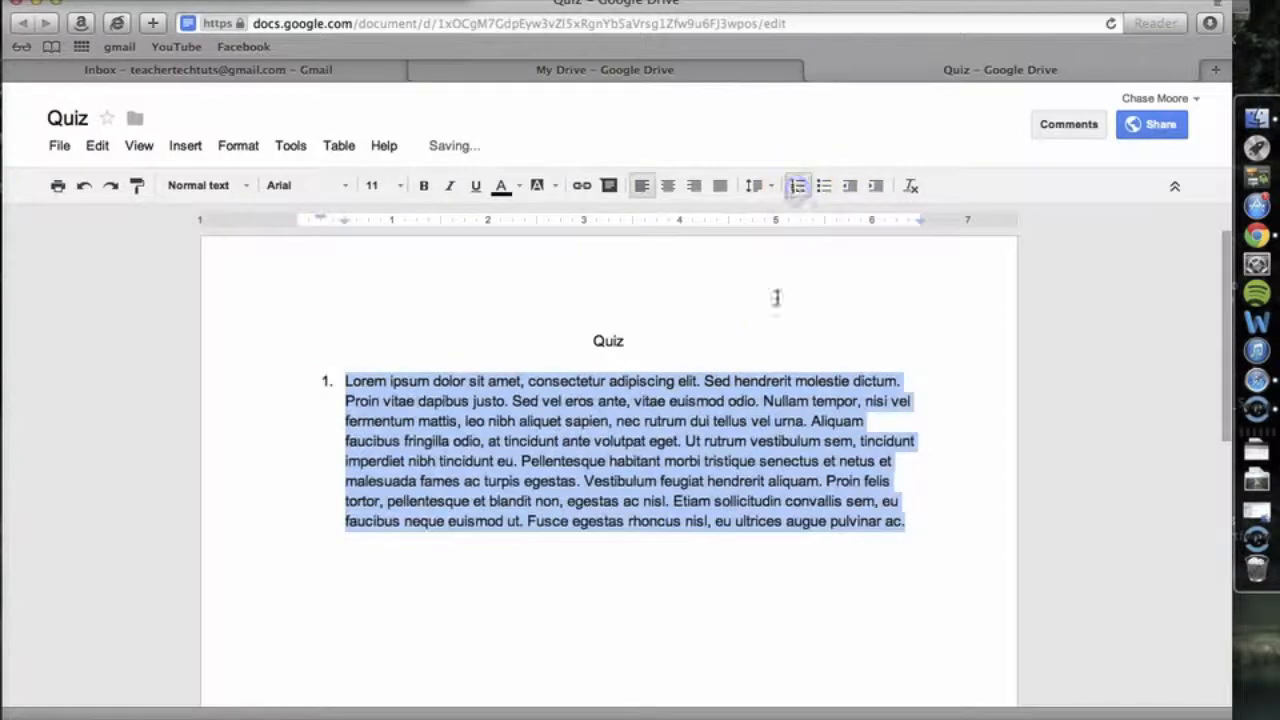
left_click(809, 421)
key("Return")
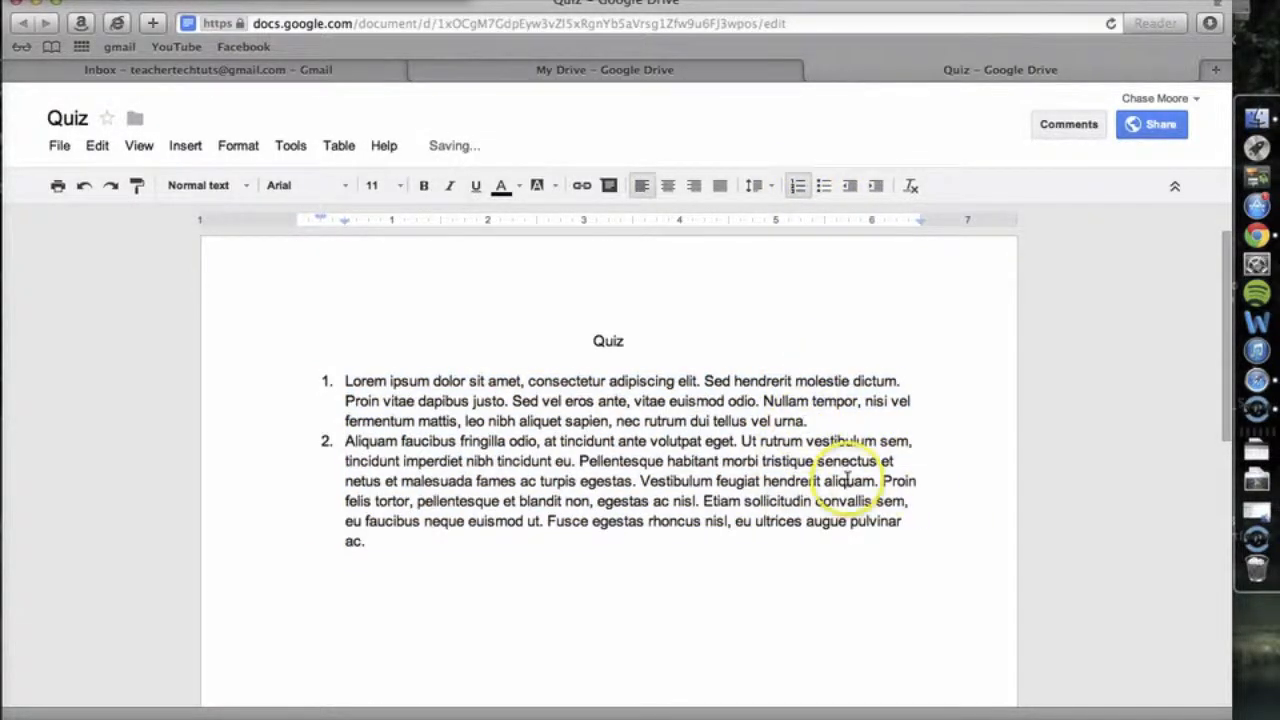
left_click(637, 480)
key("Return")
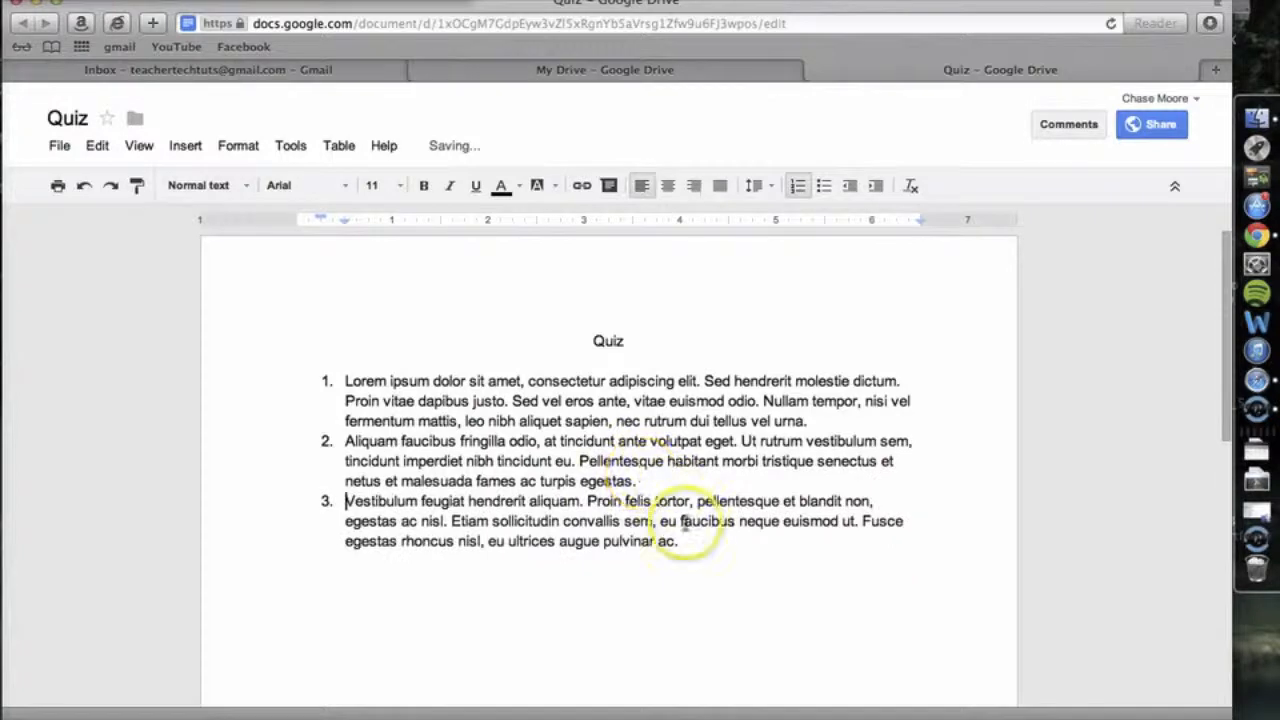
left_click(862, 521)
key("Return")
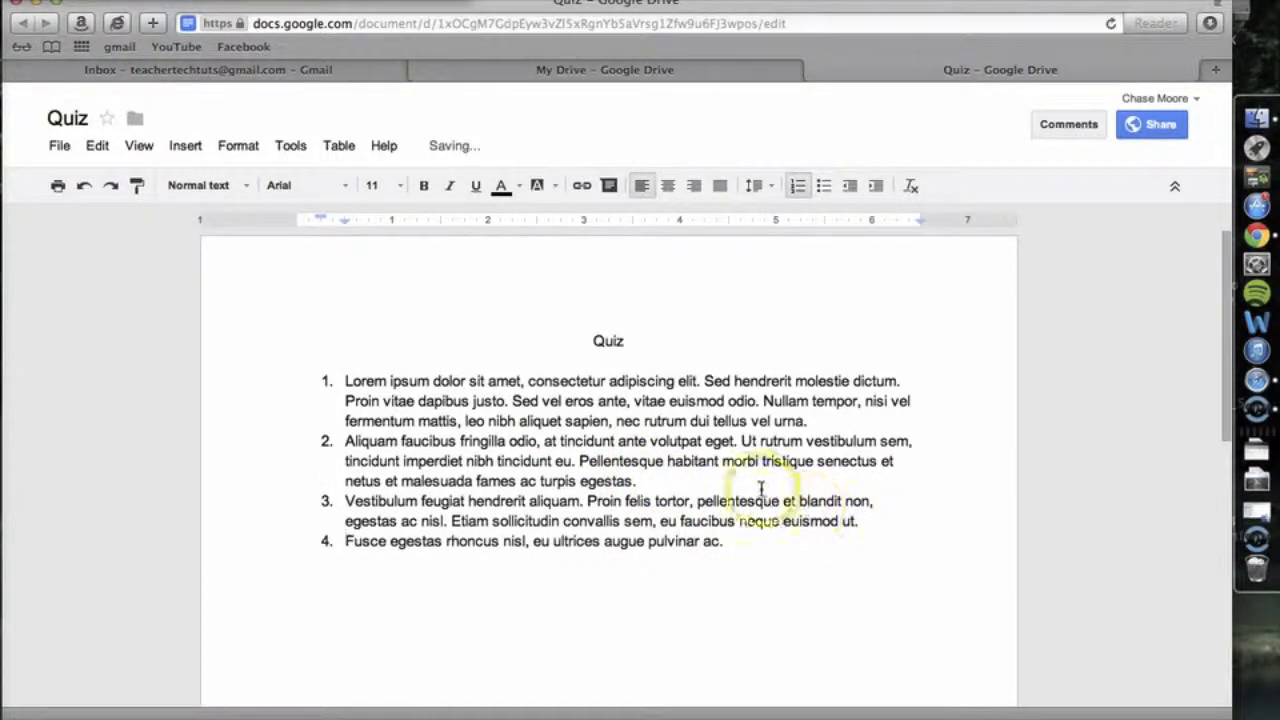
Make the word "Pellentesque" in list item 2 bold and underlined.
double_click(646, 461)
key("super+b")
key("super+u")
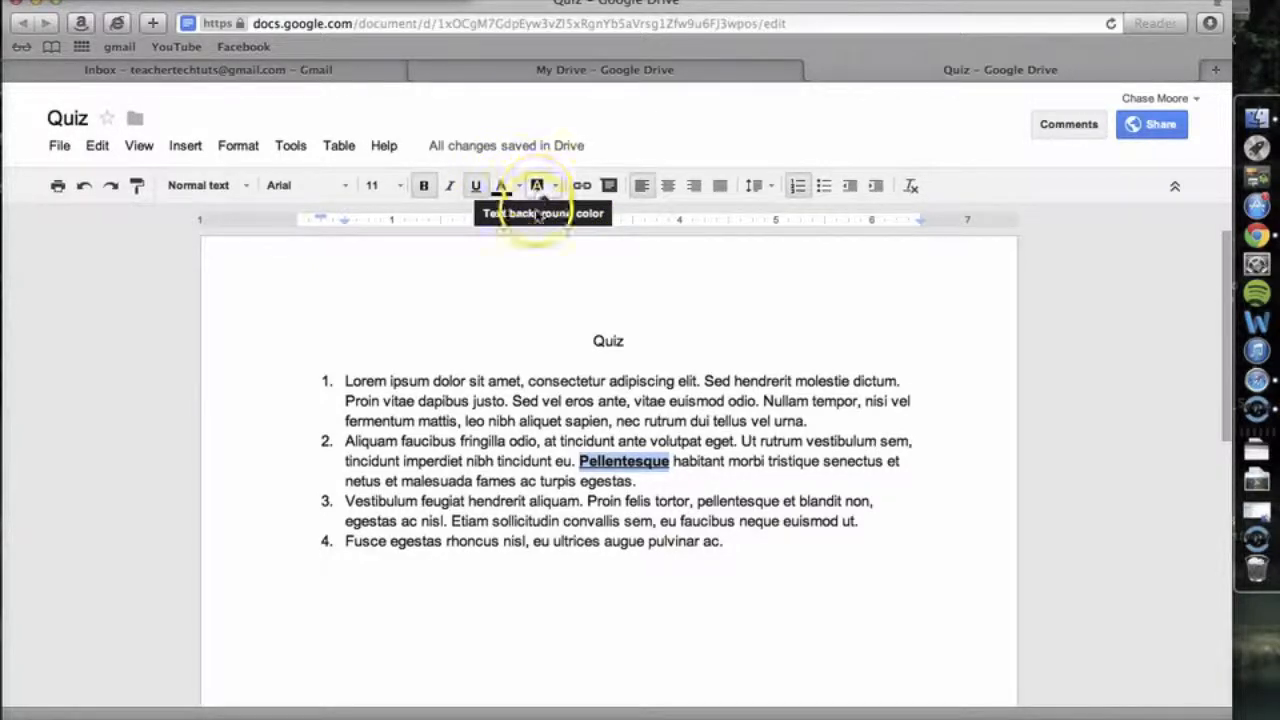
left_click(652, 514)
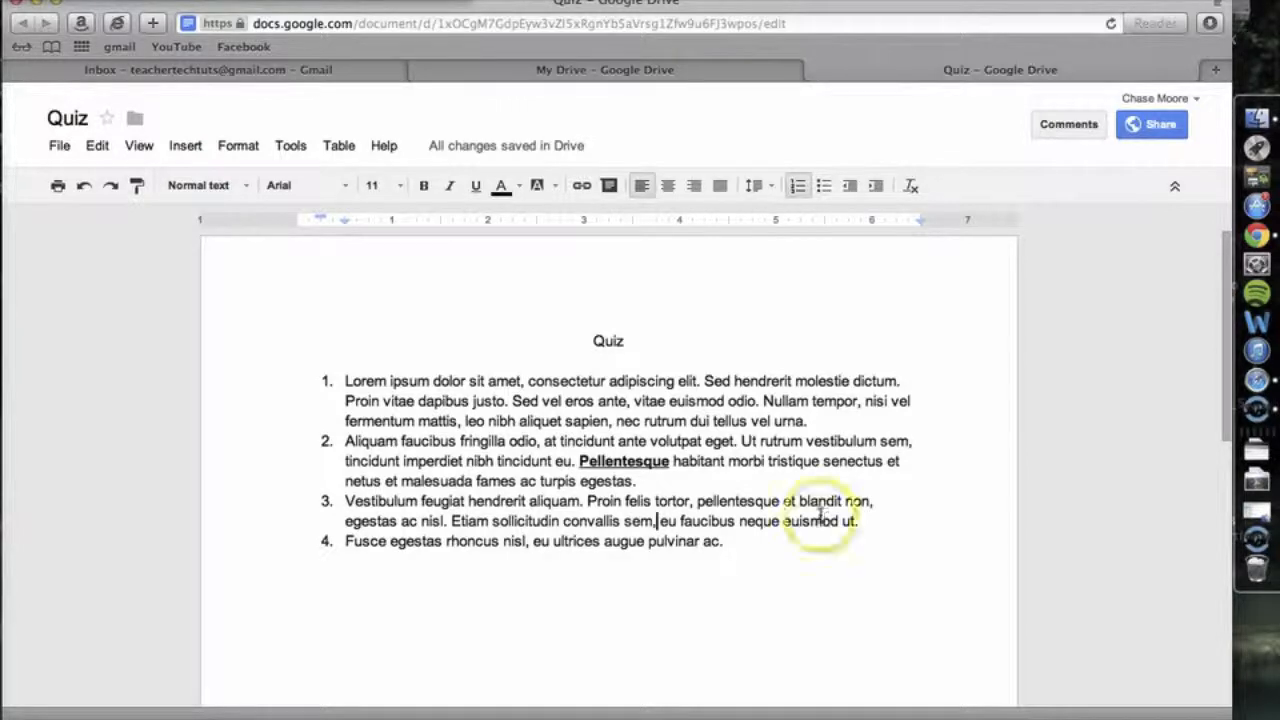
Add the comment "Should we change this?" to the word "consectetur" in list item 1 and view the posted comment's options.
double_click(561, 380)
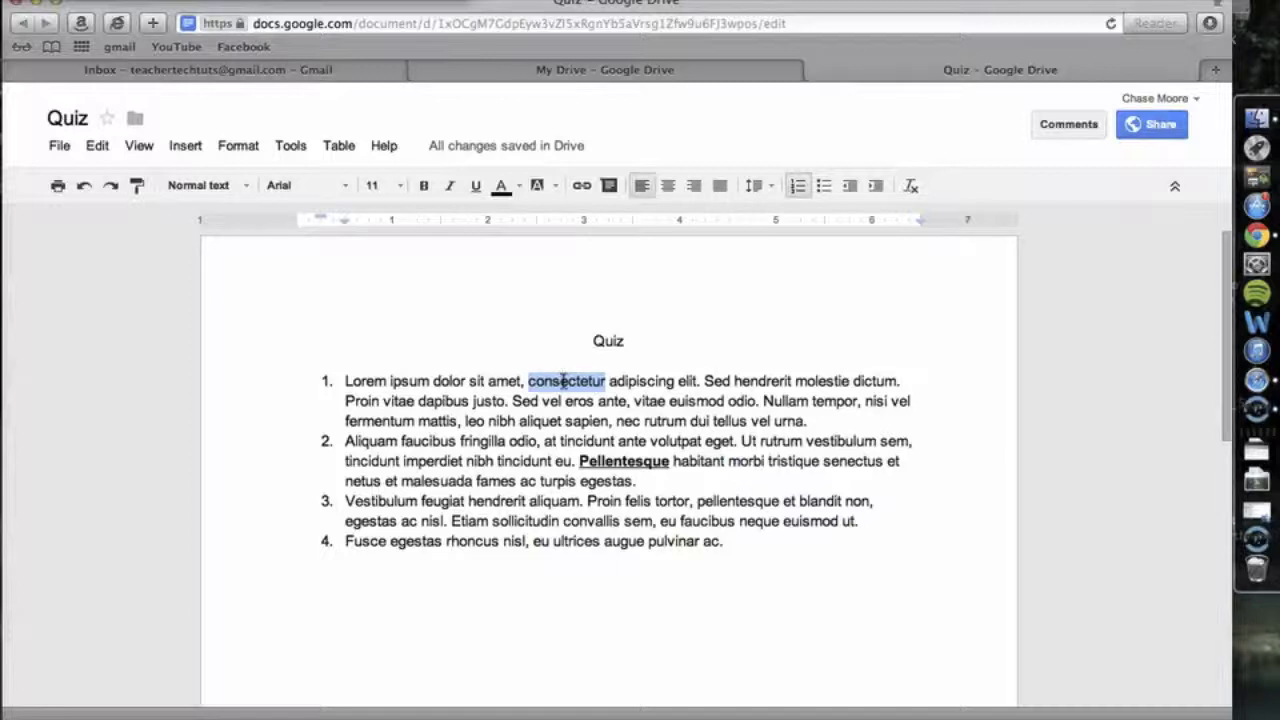
right_click(563, 381)
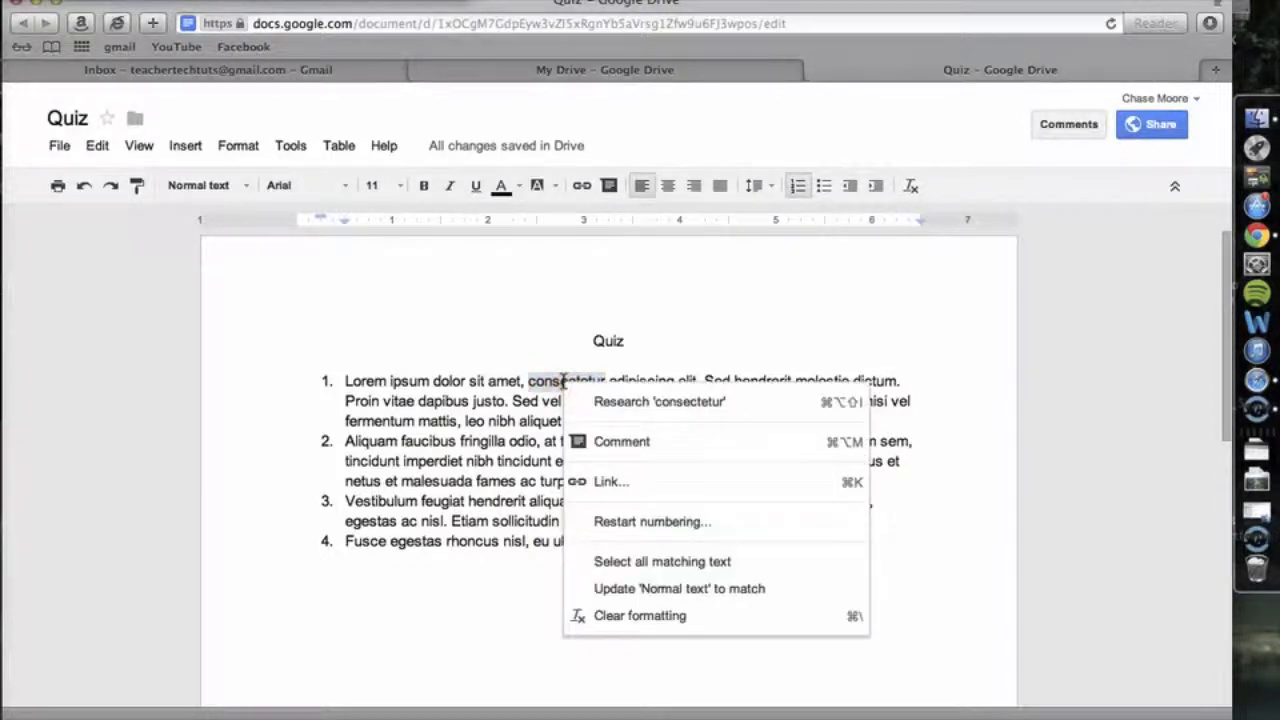
left_click(636, 456)
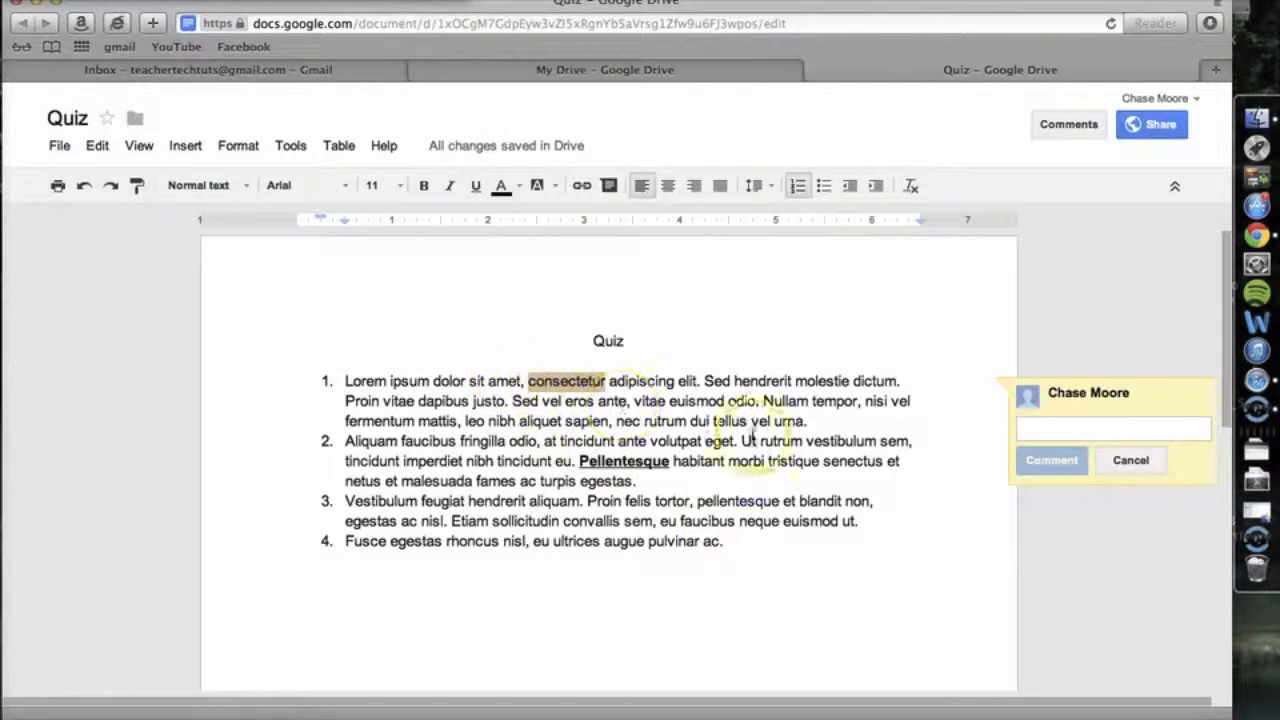
scroll(1127, 508, "right", 1)
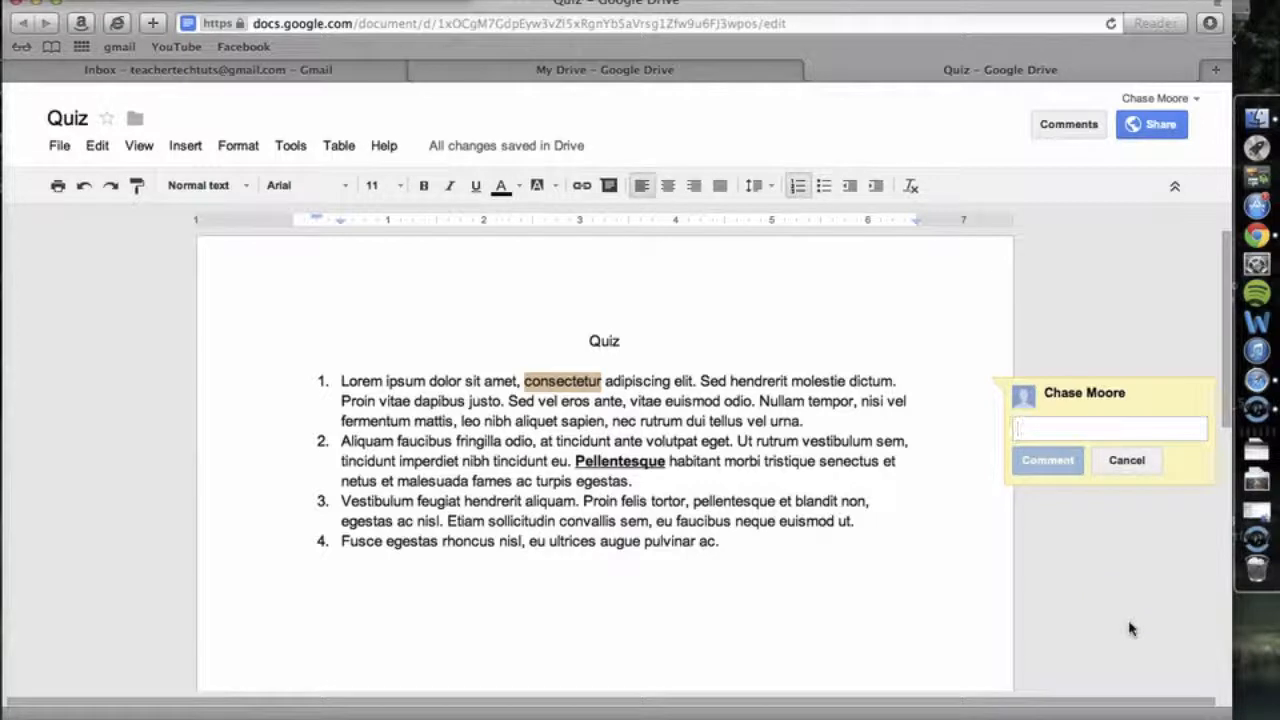
type("Should we change this")
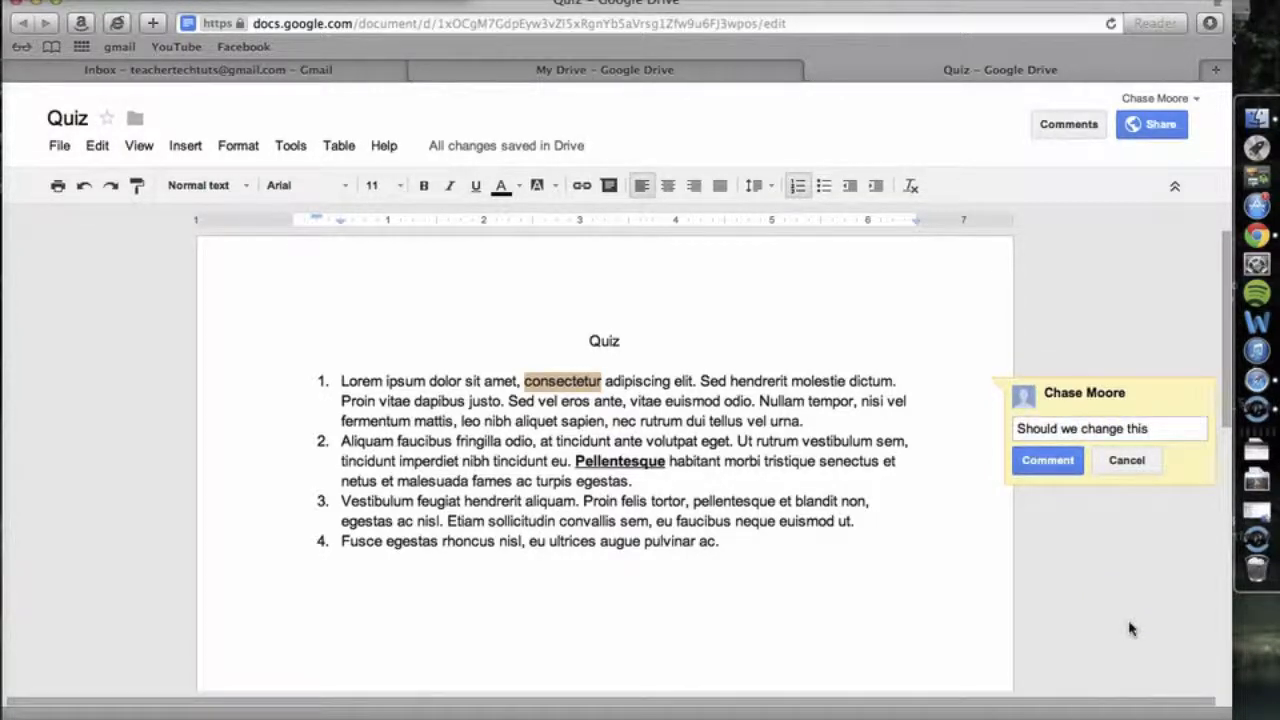
type("?")
left_click(1042, 459)
left_click(1095, 582)
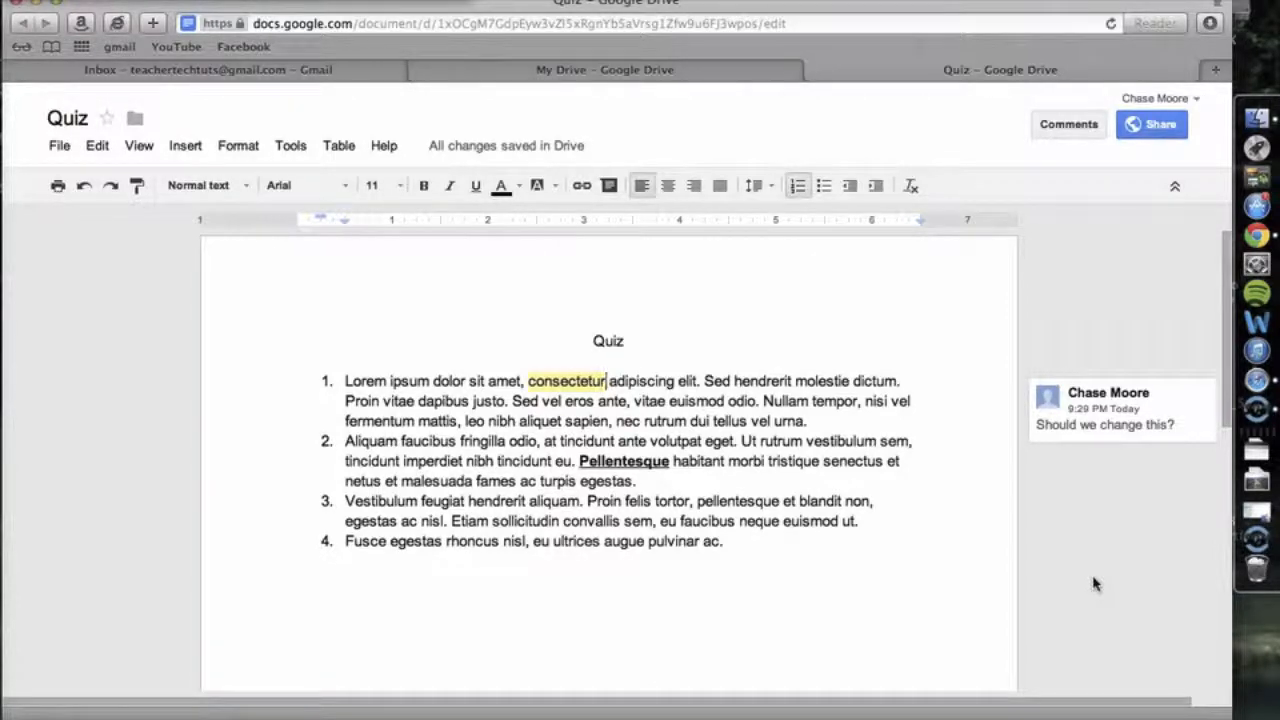
left_click(1182, 407)
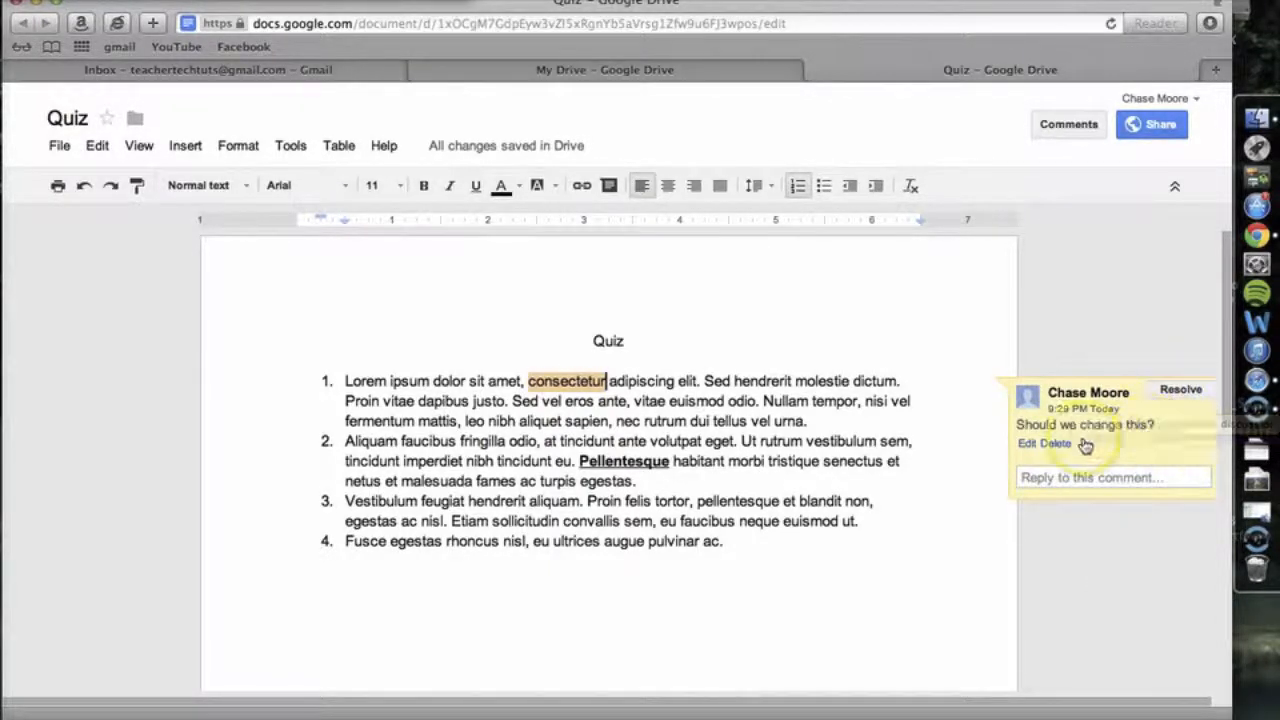
left_click(1066, 582)
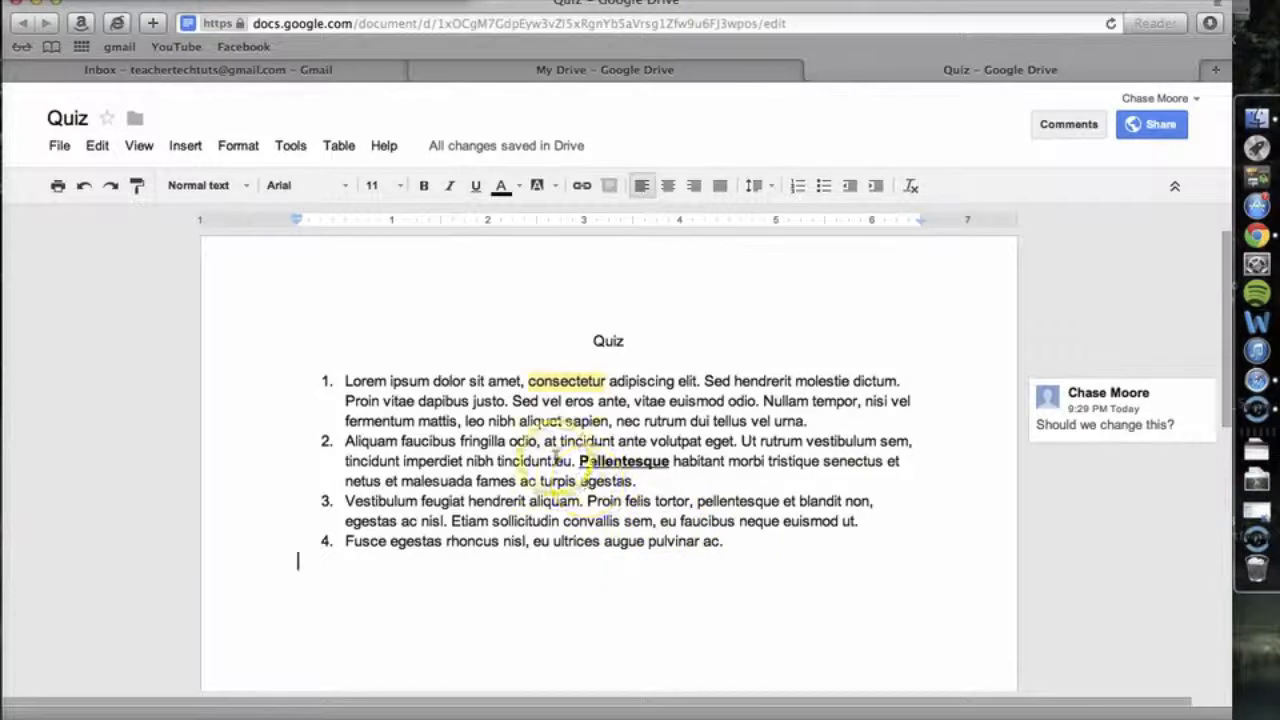
Research the word "aliquet" from list item 1, browse the web results, and close the research results.
double_click(533, 421)
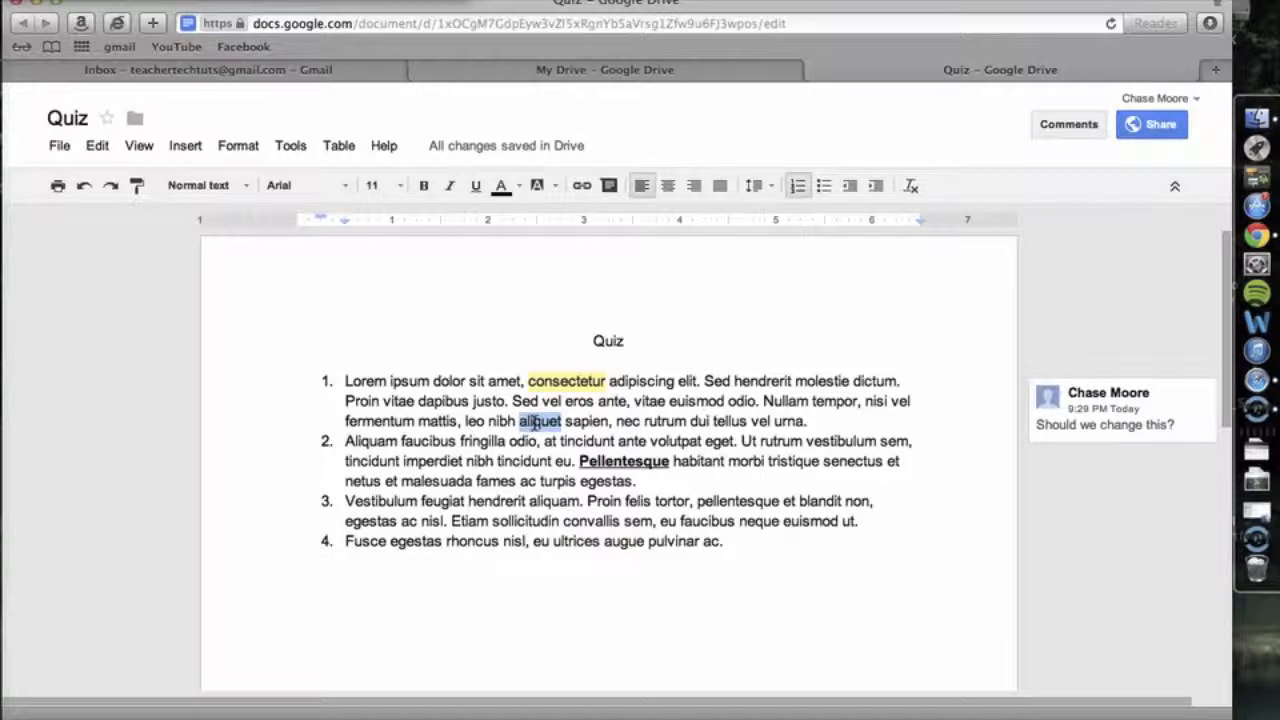
right_click(533, 421)
left_click(575, 445)
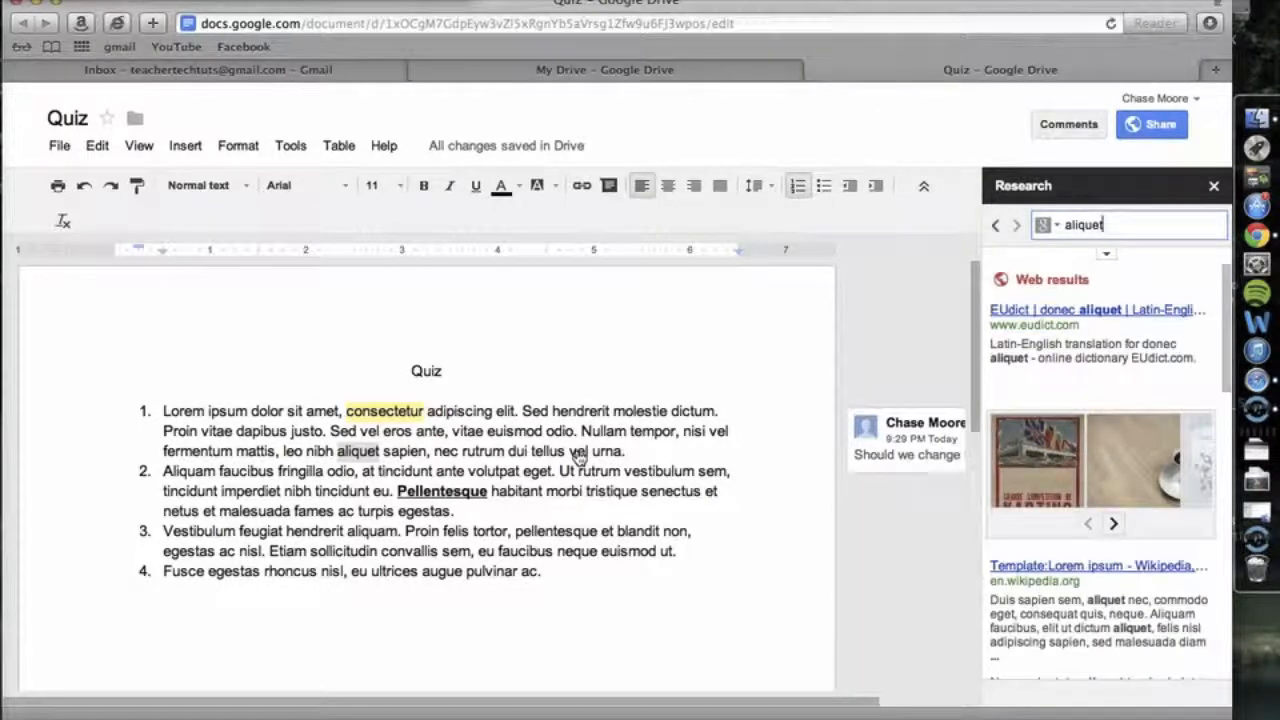
scroll(1095, 505, "down", 5)
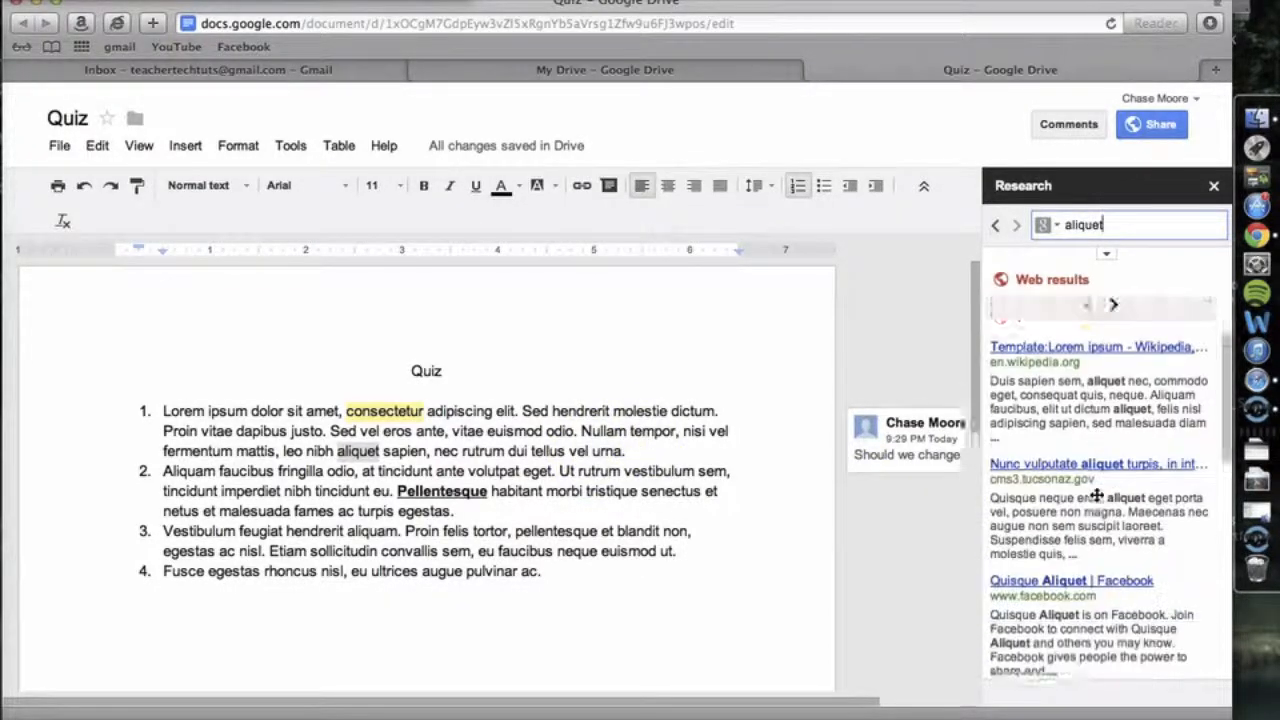
scroll(1097, 494, "down", 4)
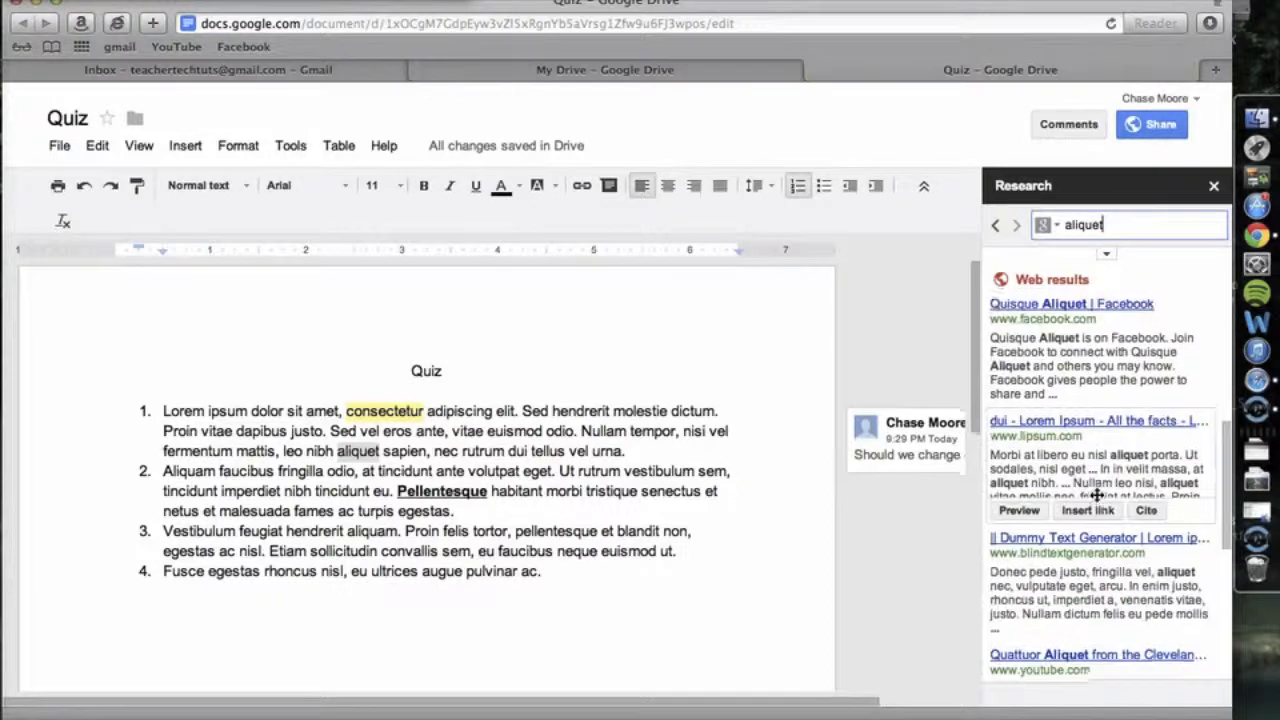
scroll(1097, 494, "up", 5)
scroll(1097, 494, "up", 3)
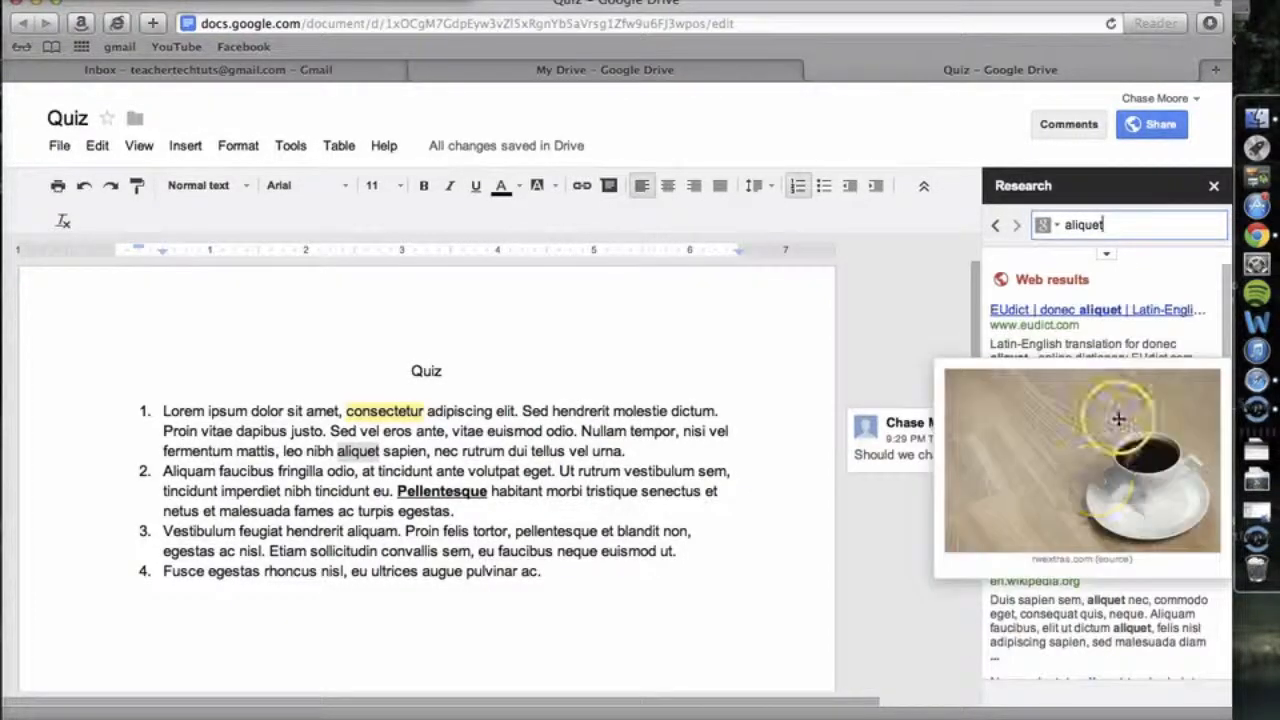
left_click(1213, 187)
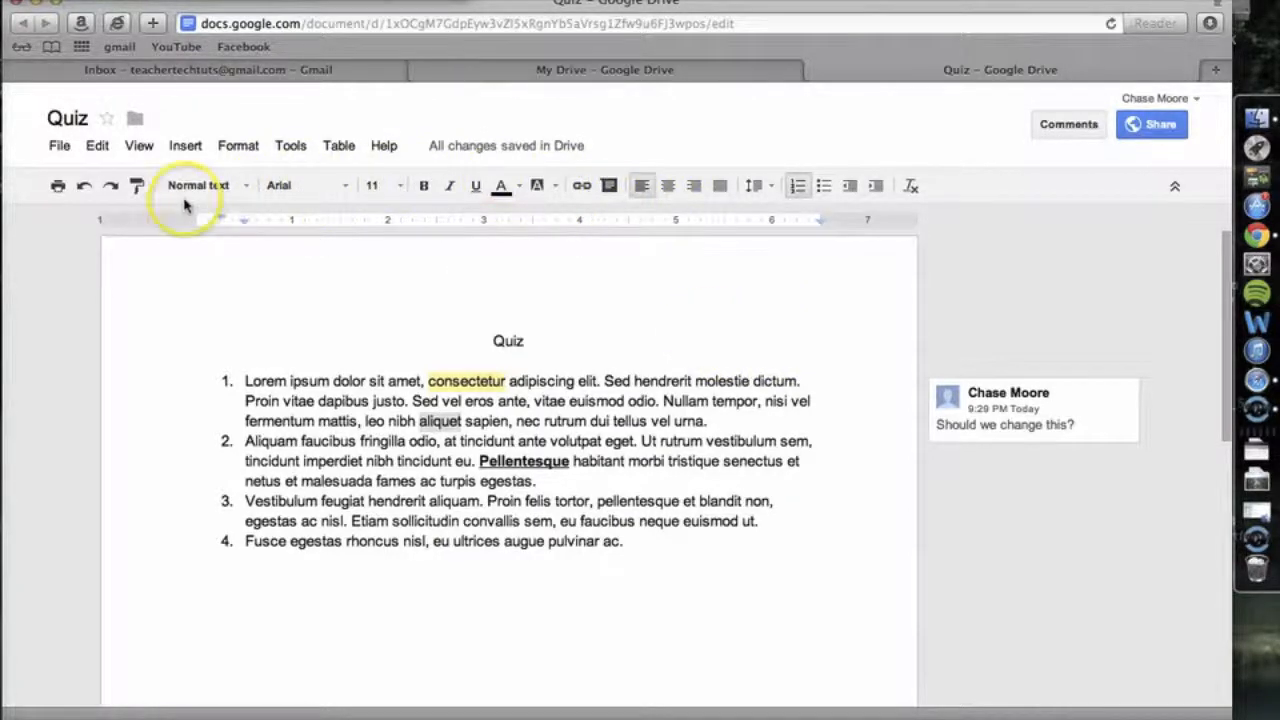
Show the file formats in which the Quiz document can be downloaded.
left_click(60, 148)
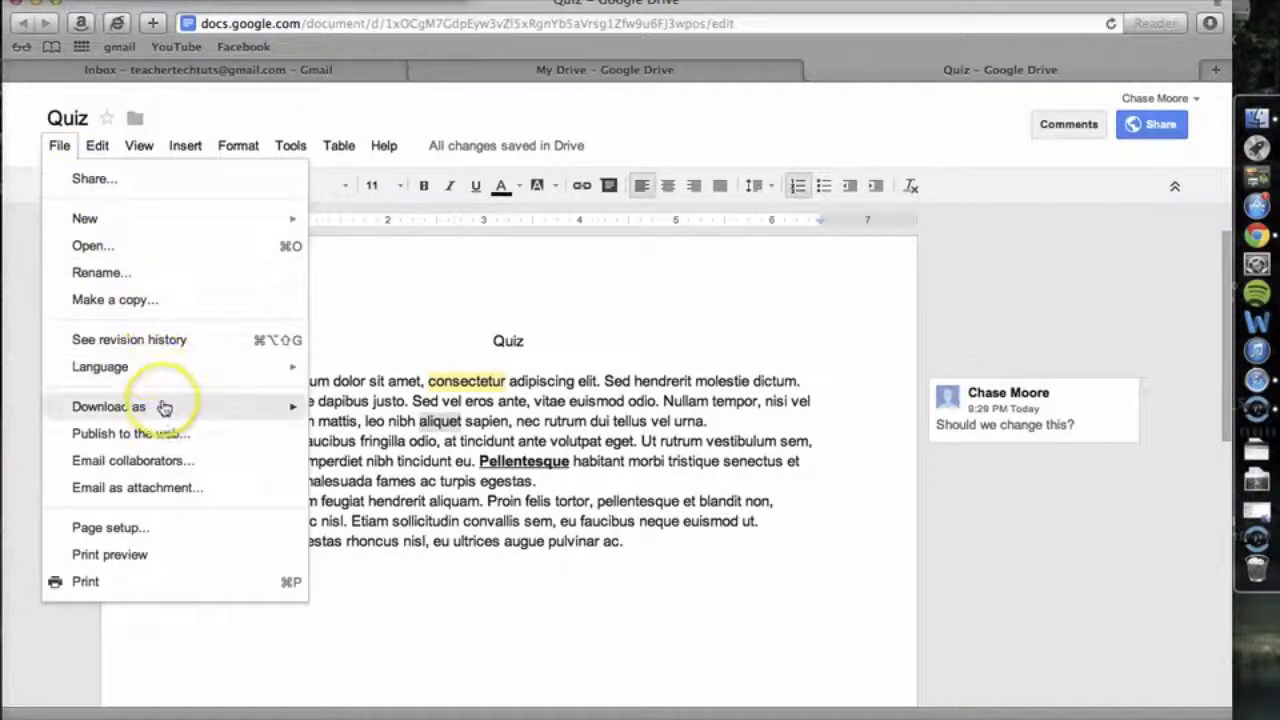
mouse_move(165, 408)
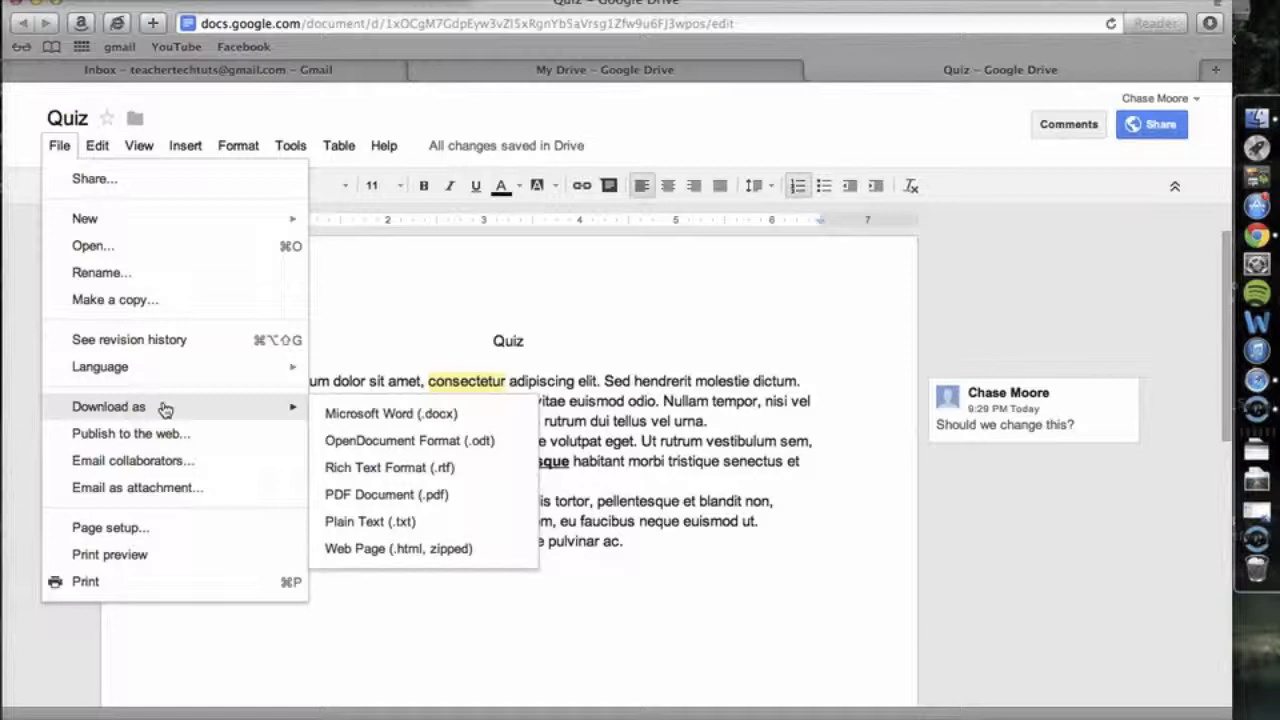